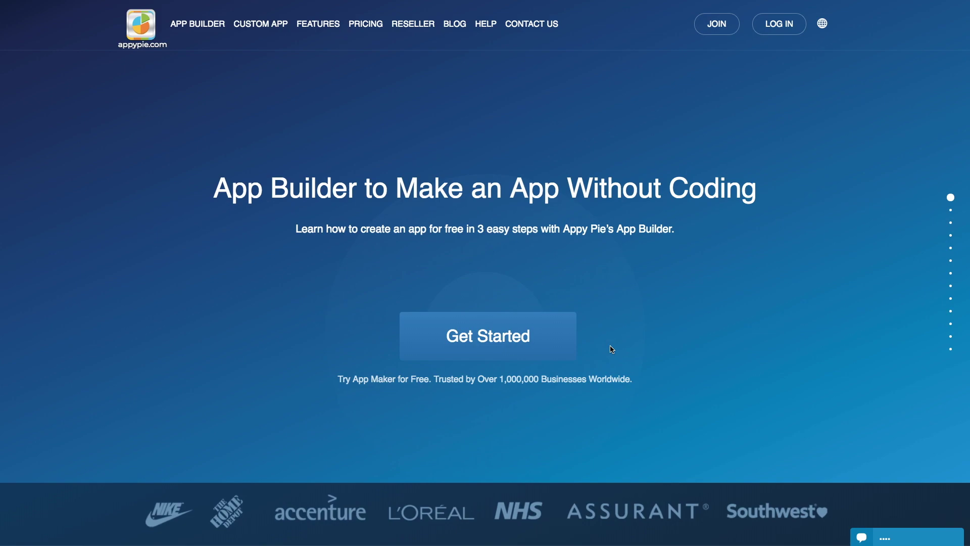
# - Start a free app named Free App Demo and keep the Business category
pyautogui.click(533, 353)
pyautogui.write('Free')
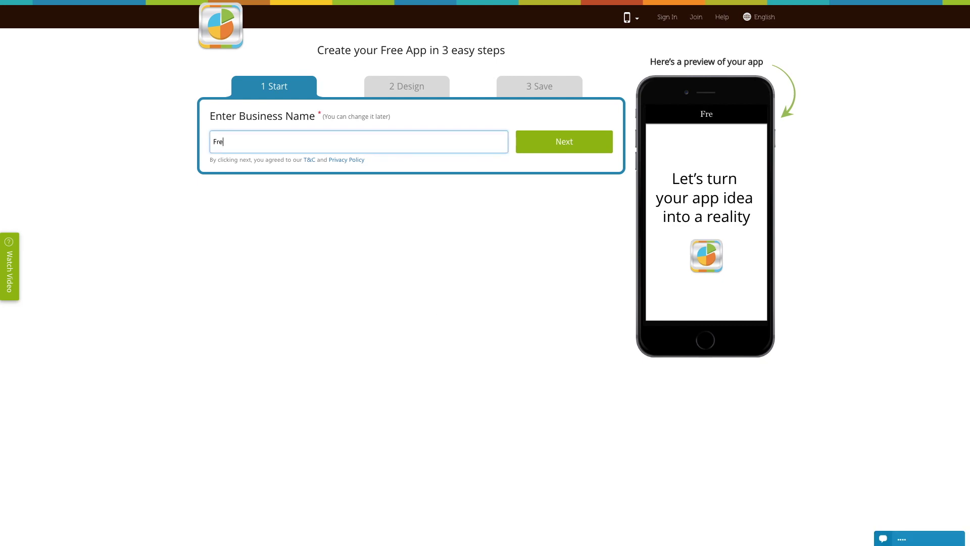
pyautogui.write(' App Demo')
pyautogui.click(556, 147)
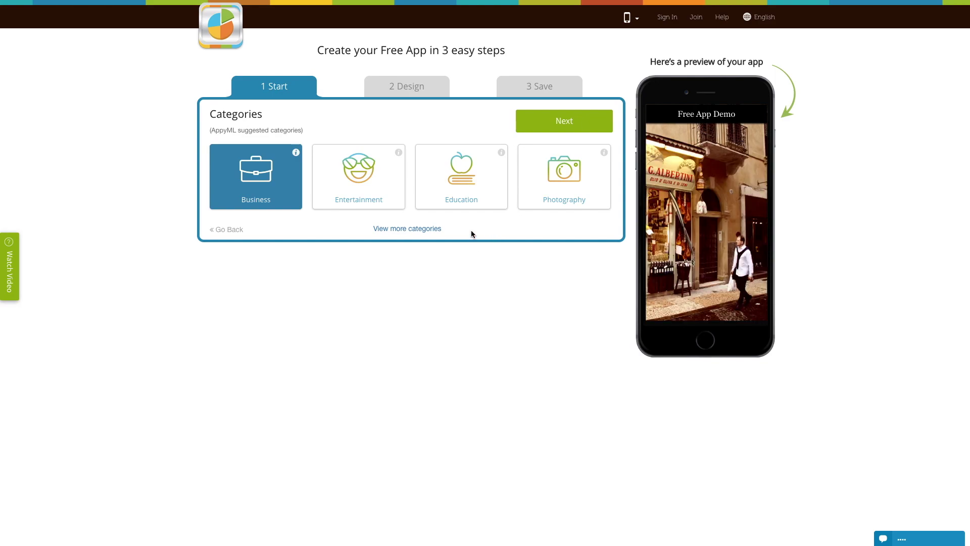
pyautogui.click(407, 228)
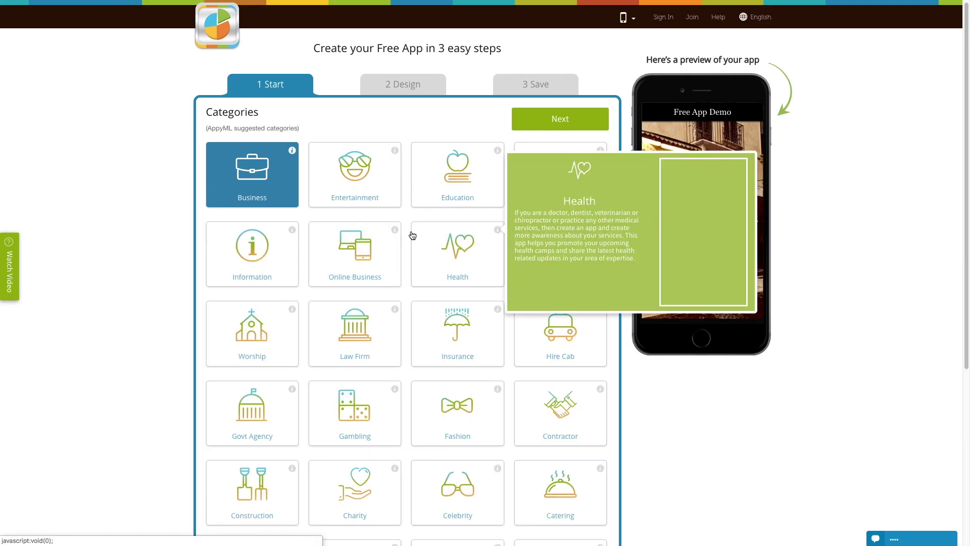
pyautogui.scroll(-5, 412, 236)
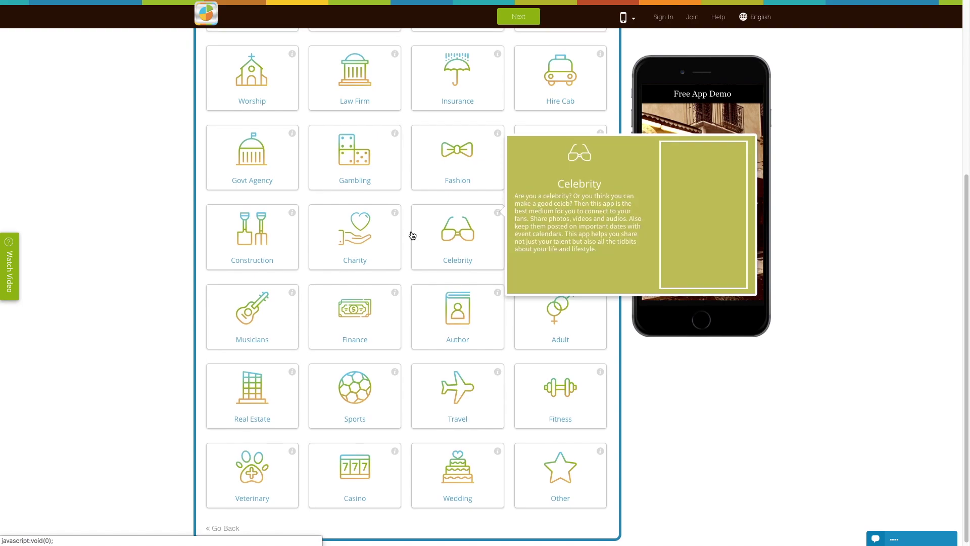
pyautogui.scroll(5, 413, 236)
pyautogui.click(535, 121)
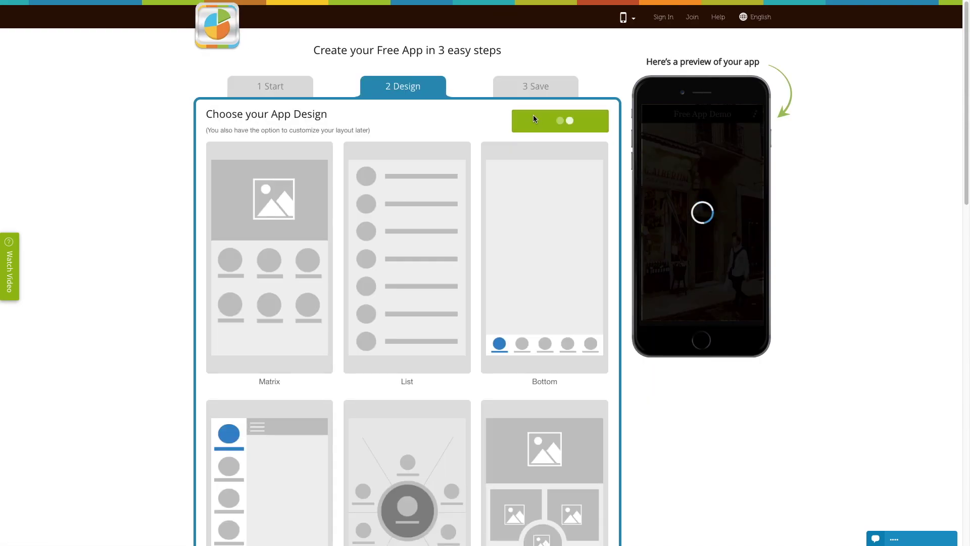
pyautogui.scroll(-5, 496, 132)
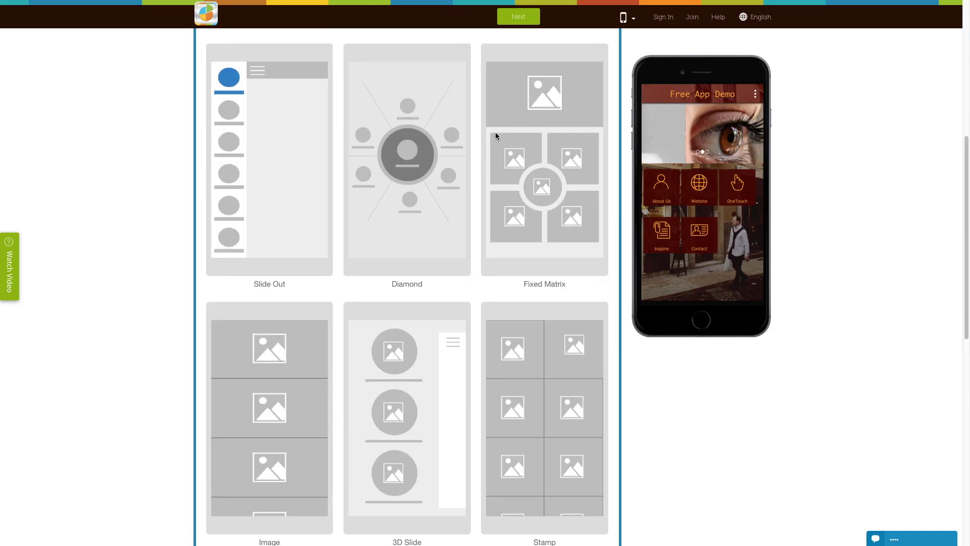
pyautogui.scroll(5, 495, 133)
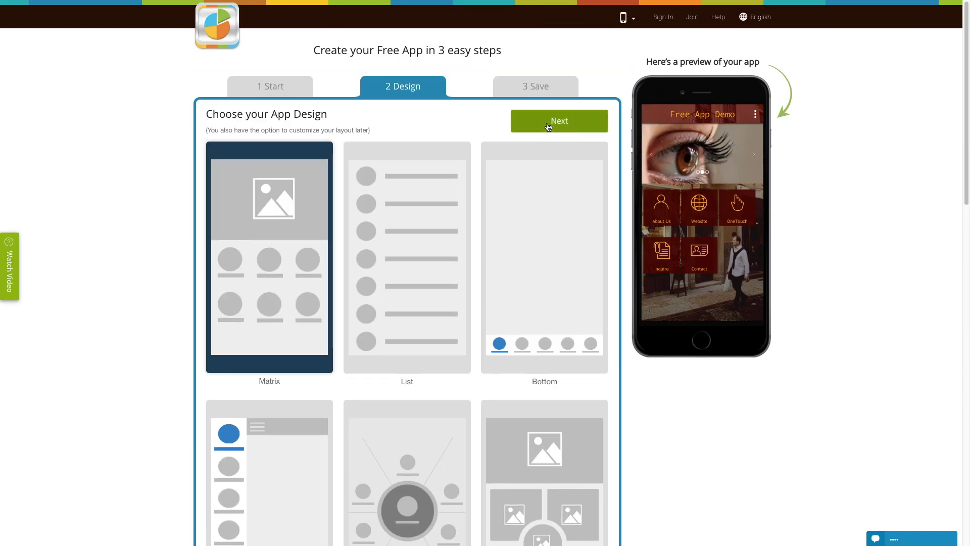
# - Keep the Matrix design, then save the app to reach the Test your App sign-up page
pyautogui.click(548, 126)
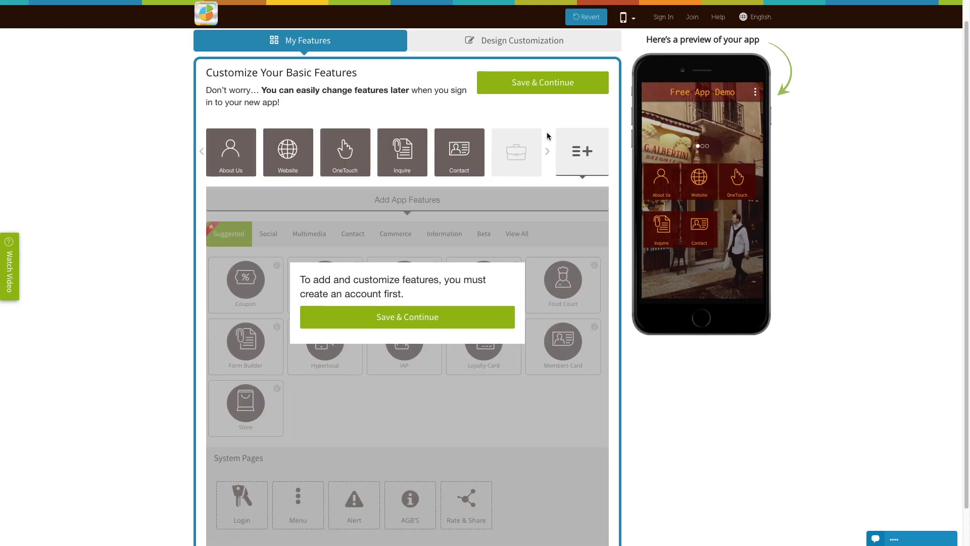
pyautogui.scroll(-1, 548, 125)
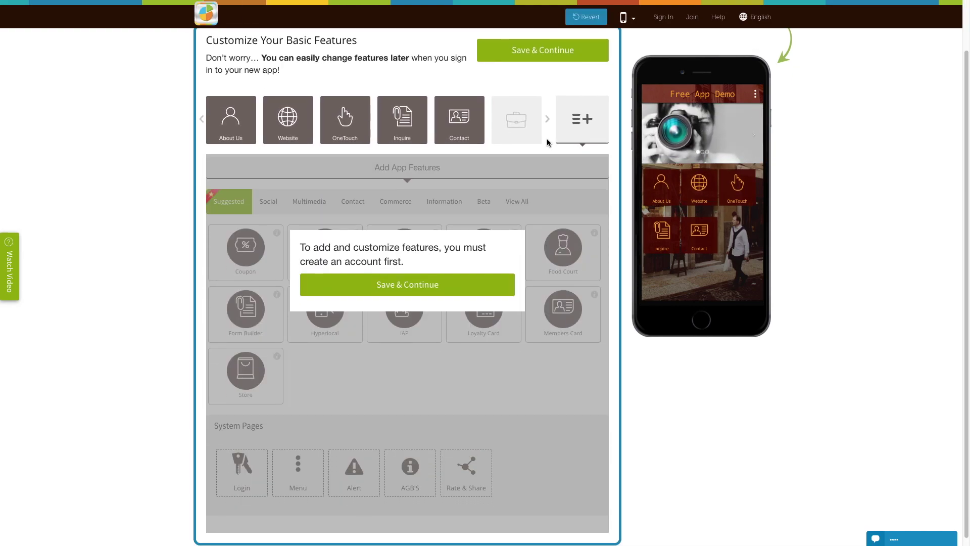
pyautogui.click(416, 284)
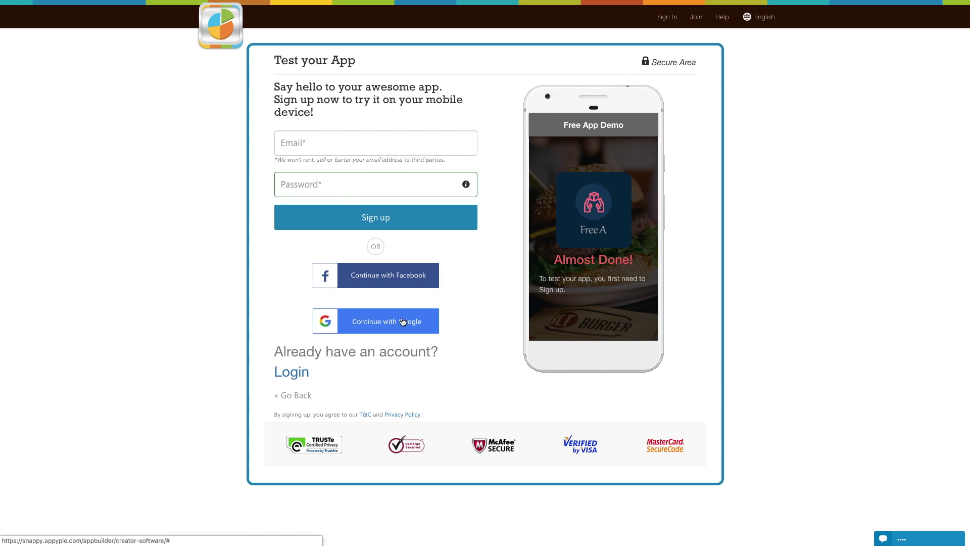
# - Sign up with an email and password to reach the Choose A Plan page
pyautogui.hotkey('shift', 'Tab')
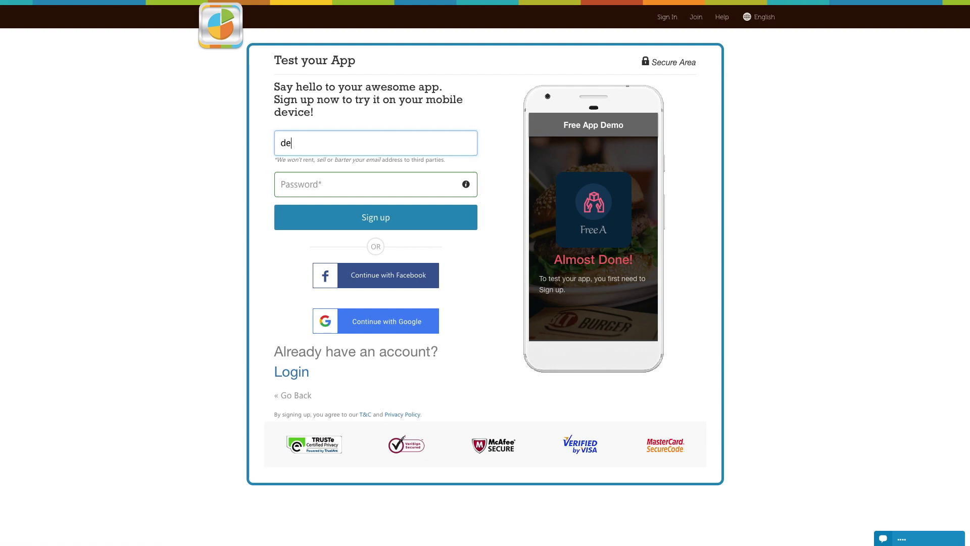
pyautogui.press('Tab')
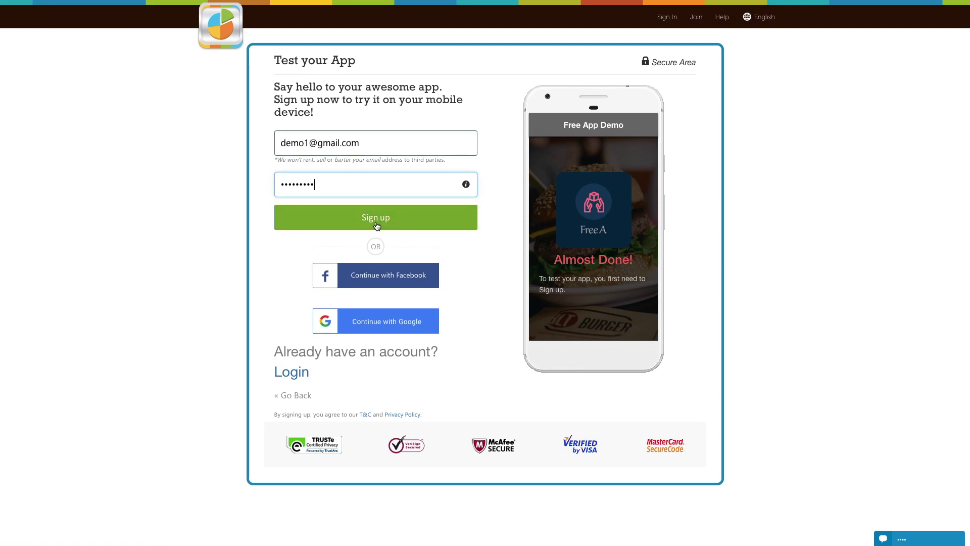
pyautogui.click(377, 224)
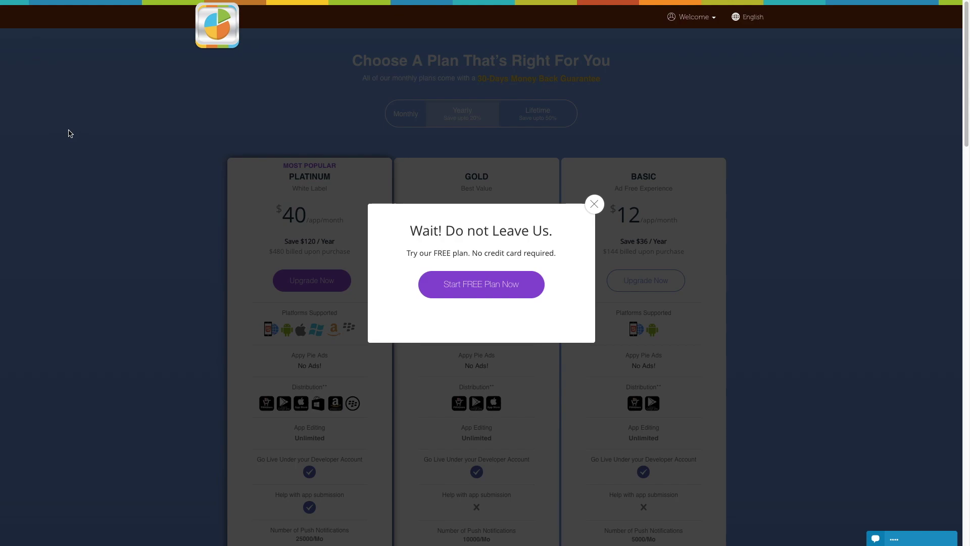
# - Choose Start FREE Plan Now in the 'Wait! Do not Leave Us' popup
pyautogui.click(490, 287)
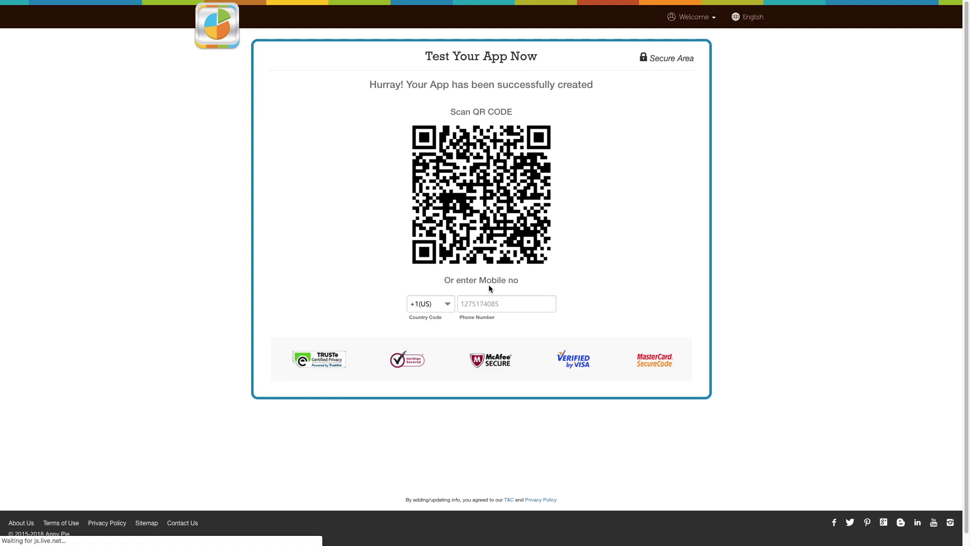
# - Send the app test link by SMS to a +91 (India) mobile number
pyautogui.click(448, 307)
pyautogui.scroll(-5, 428, 364)
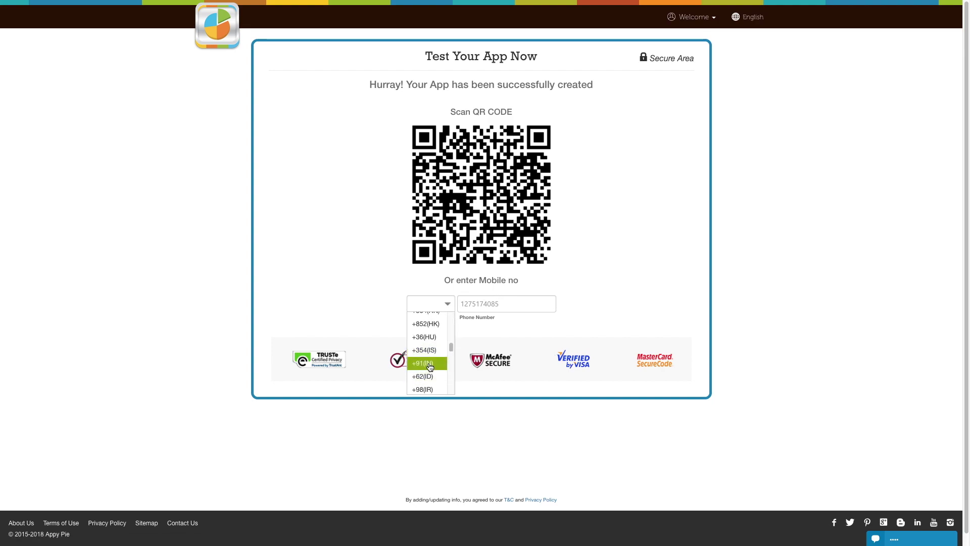
pyautogui.click(430, 365)
pyautogui.click(507, 303)
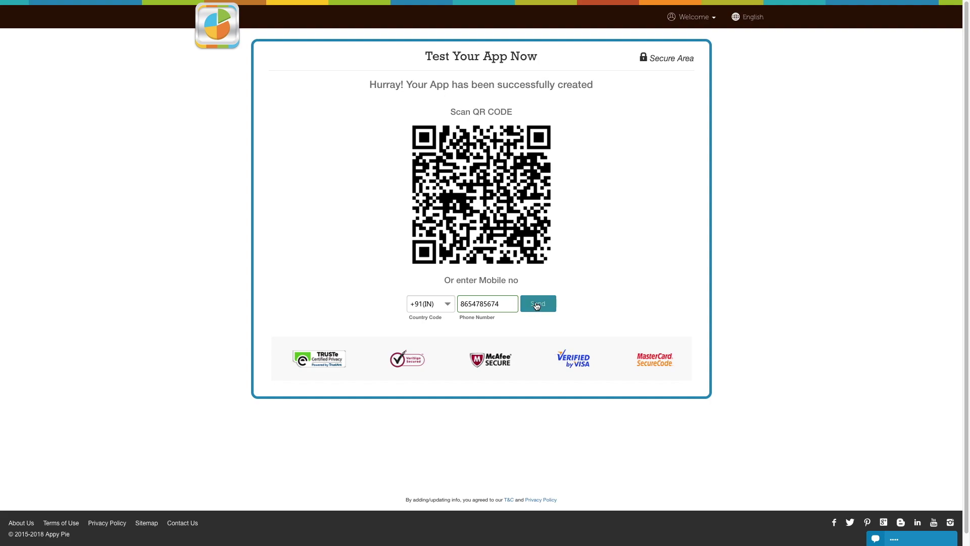
pyautogui.click(537, 303)
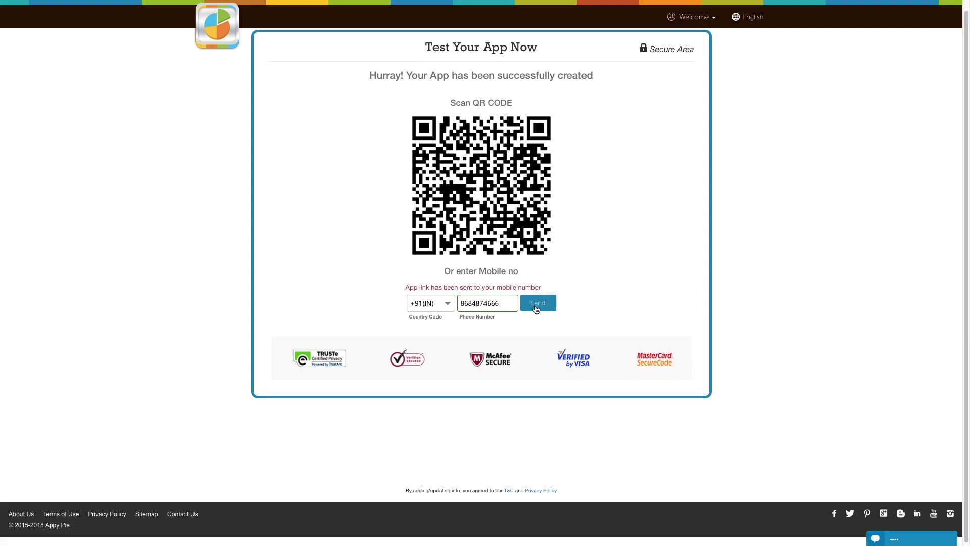